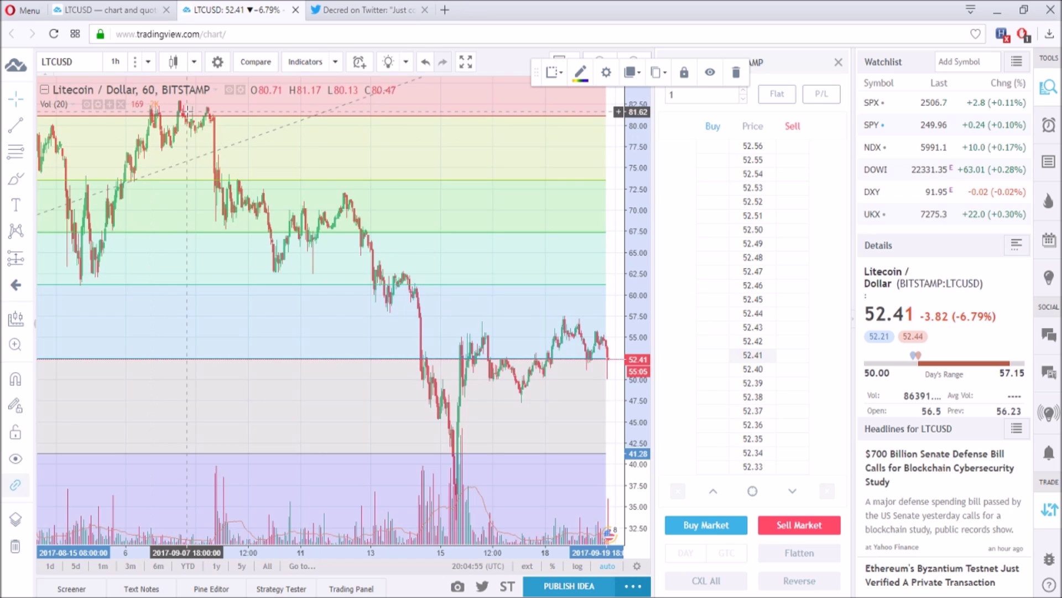
# Draw a nearly horizontal trend line across the recent highs at about 57, from 14 September to 19 September
pyautogui.scroll(-3, 329, 116)
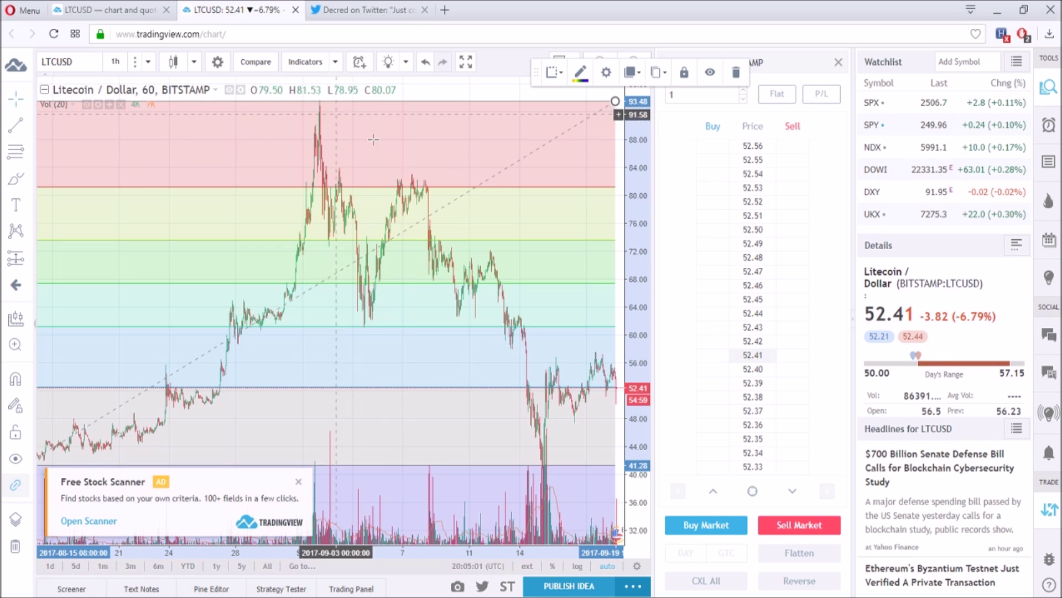
pyautogui.scroll(3, 531, 233)
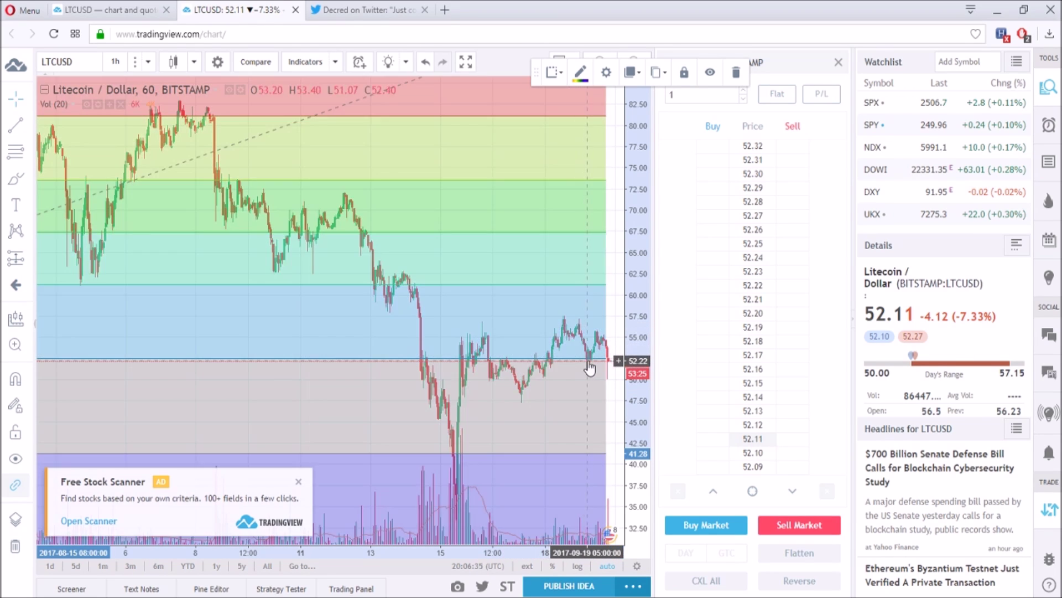
pyautogui.scroll(5, 612, 360)
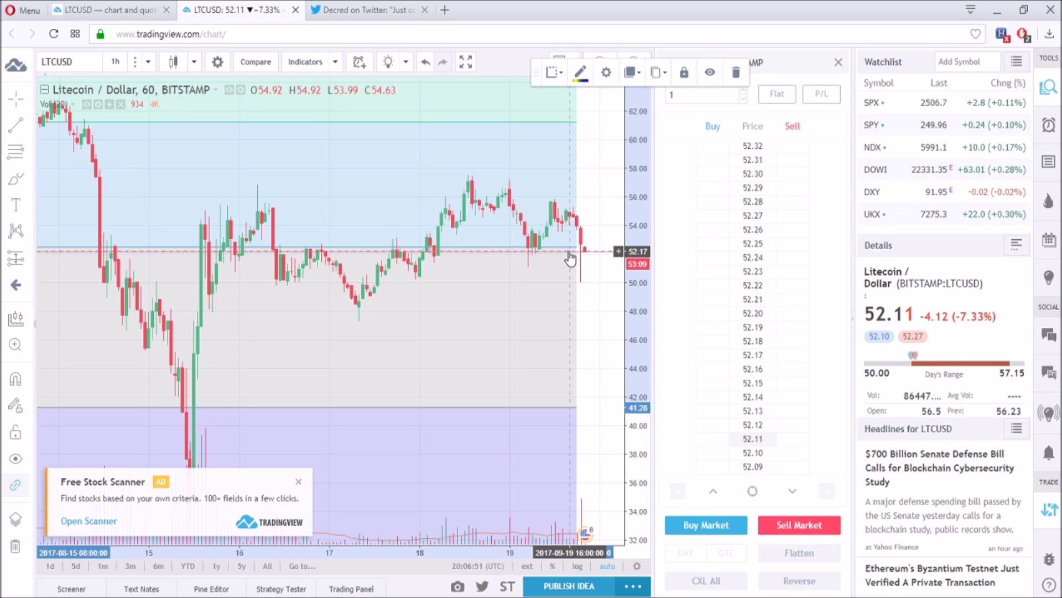
pyautogui.scroll(-4, 570, 258)
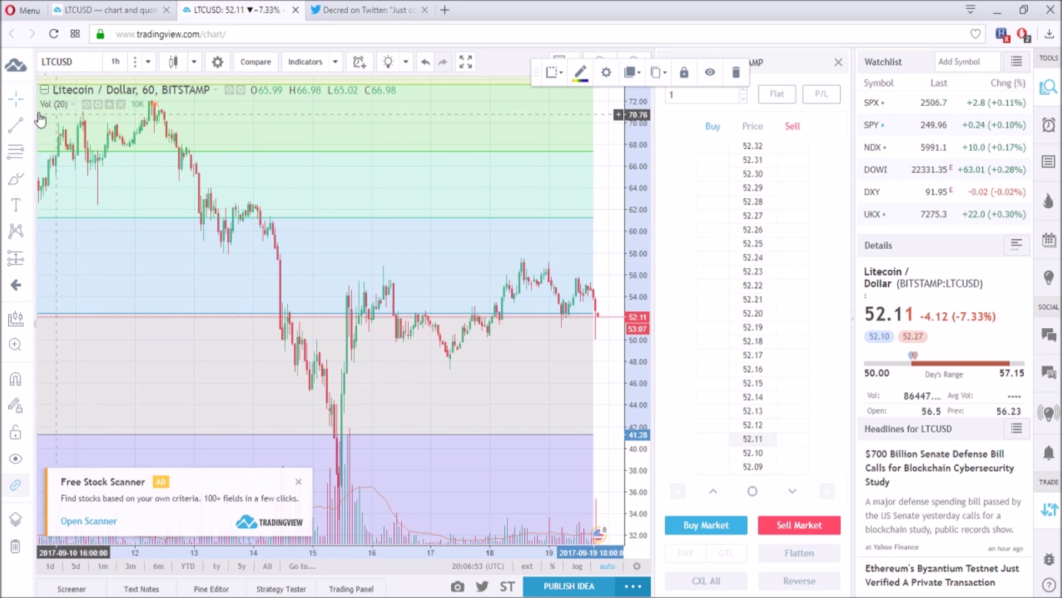
pyautogui.scroll(-3, 42, 138)
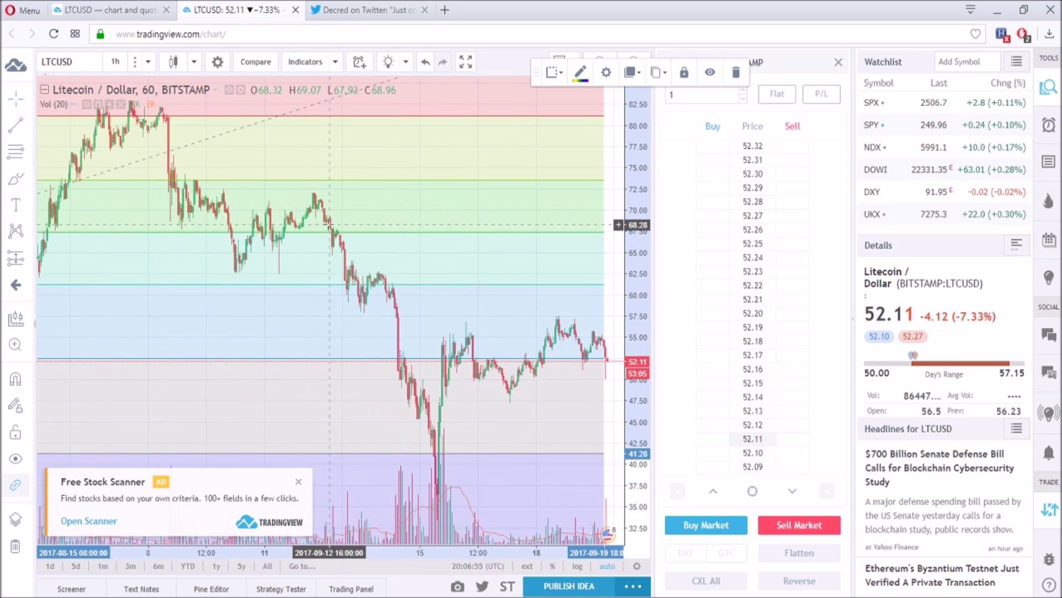
pyautogui.click(20, 130)
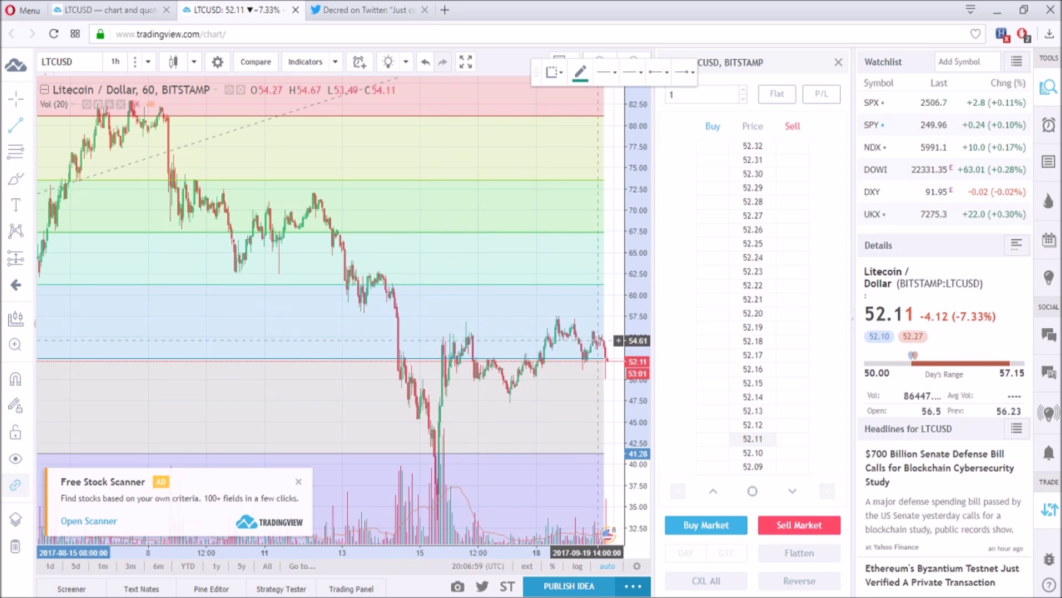
pyautogui.click(609, 318)
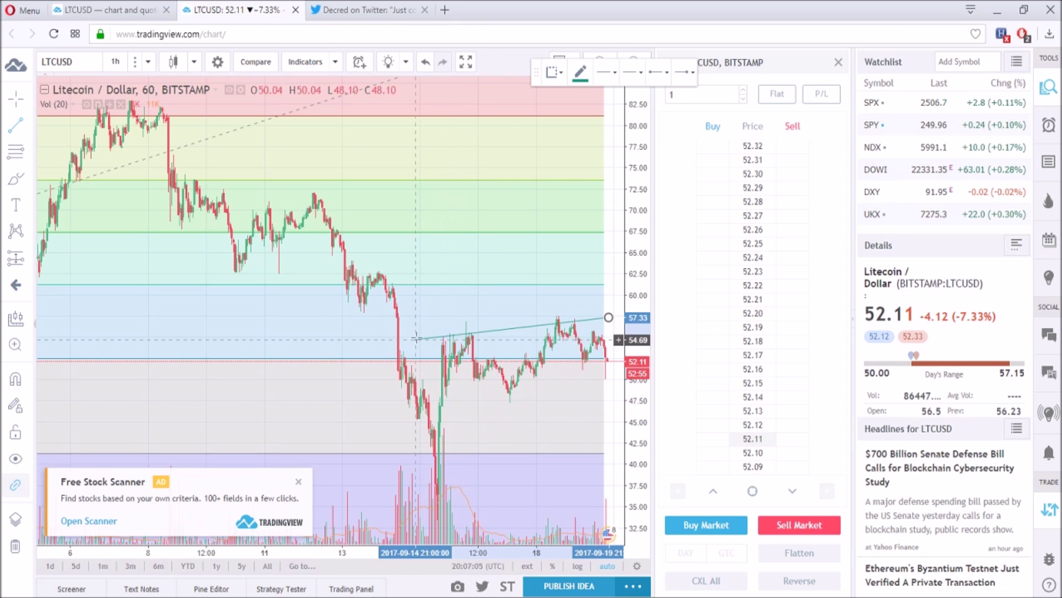
pyautogui.click(413, 320)
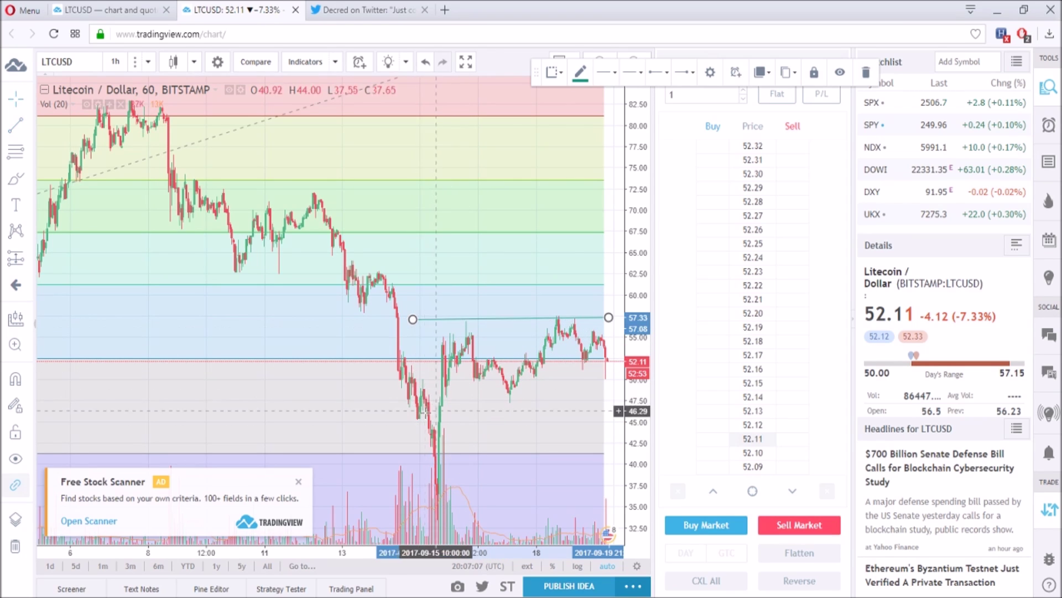
# Draw a rising trend line from about 35.43 on 15 September to about 50.99 on 19 September
pyautogui.click(19, 127)
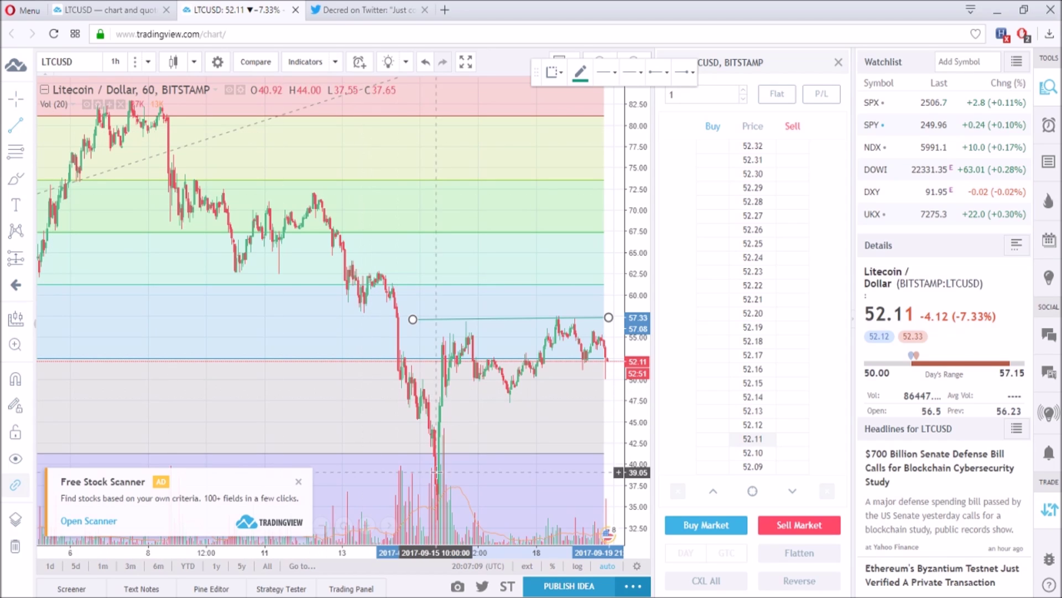
pyautogui.click(447, 502)
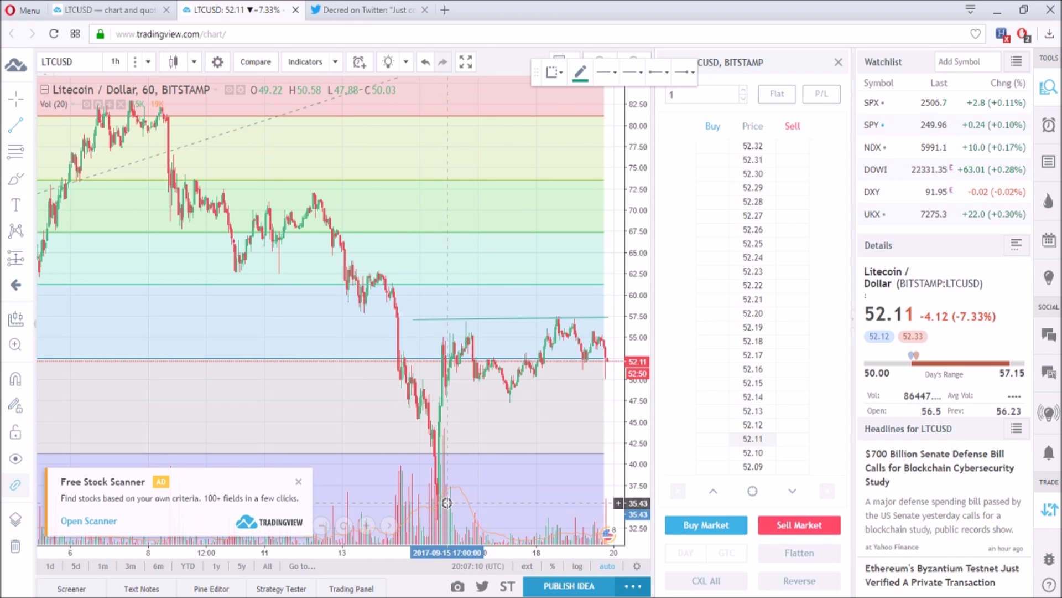
pyautogui.click(610, 371)
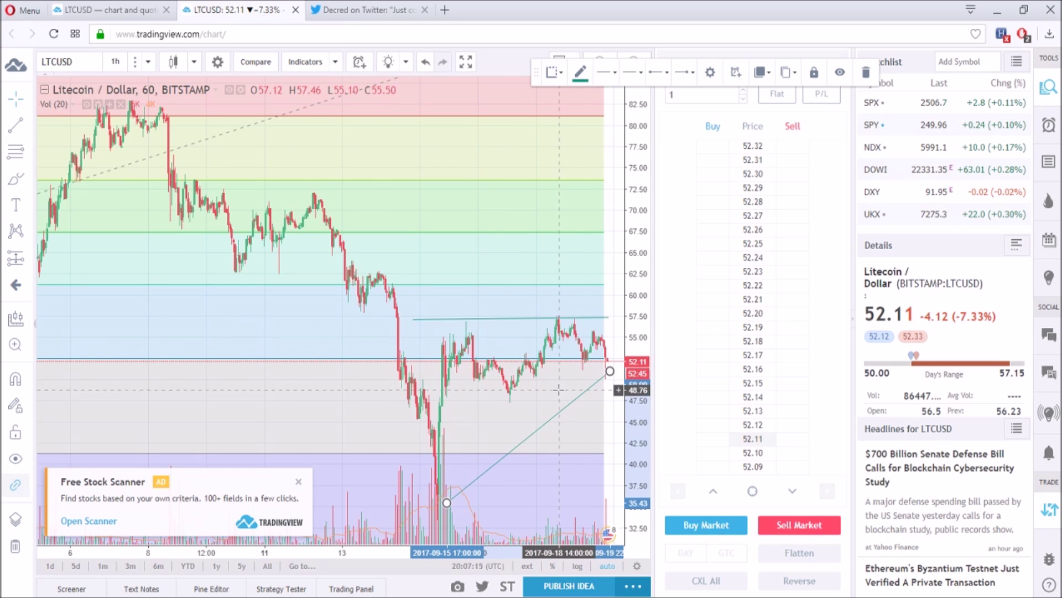
# Remove both trend lines, the one along the highs and the rising one beneath the lows, from the chart
pyautogui.scroll(5, 552, 384)
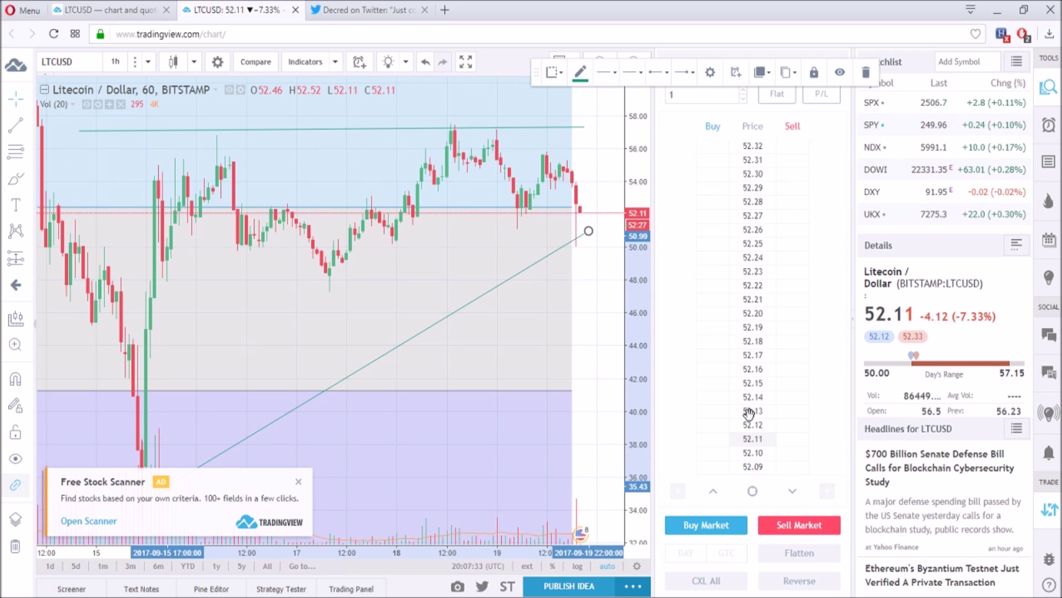
pyautogui.scroll(-4, 573, 269)
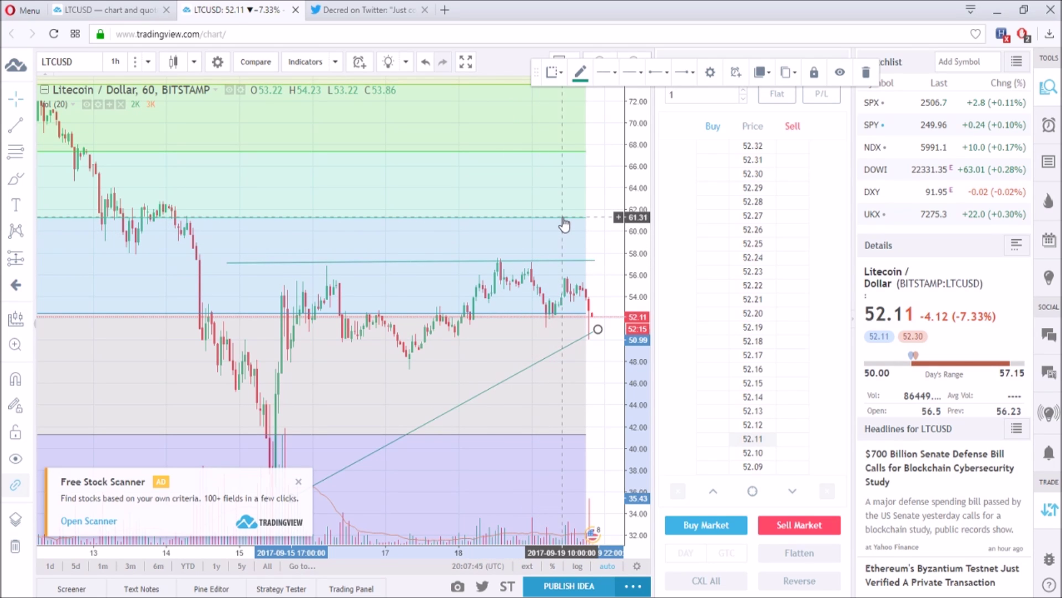
pyautogui.rightClick(596, 262)
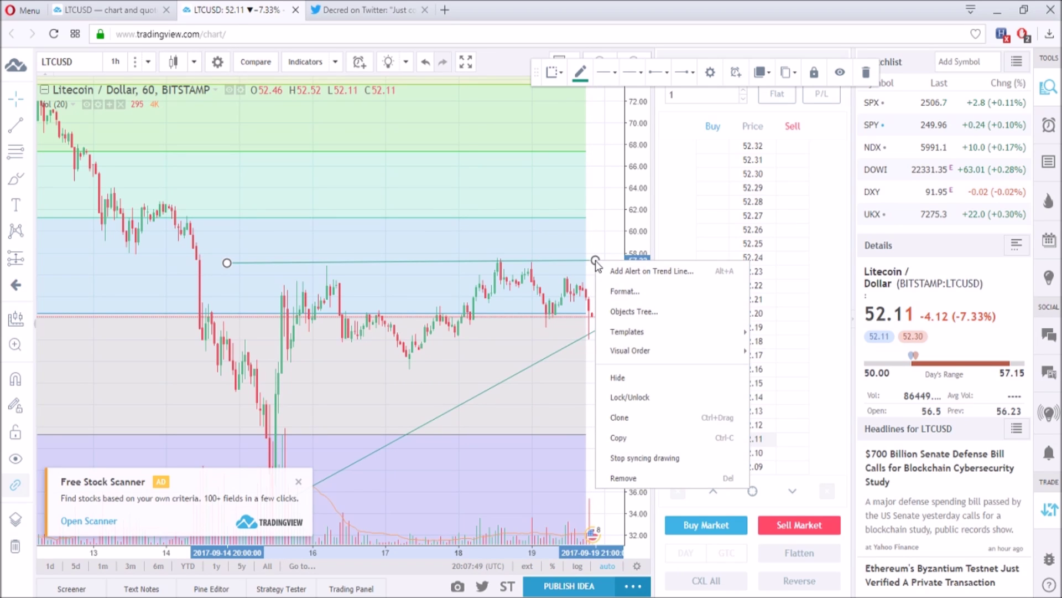
pyautogui.click(623, 478)
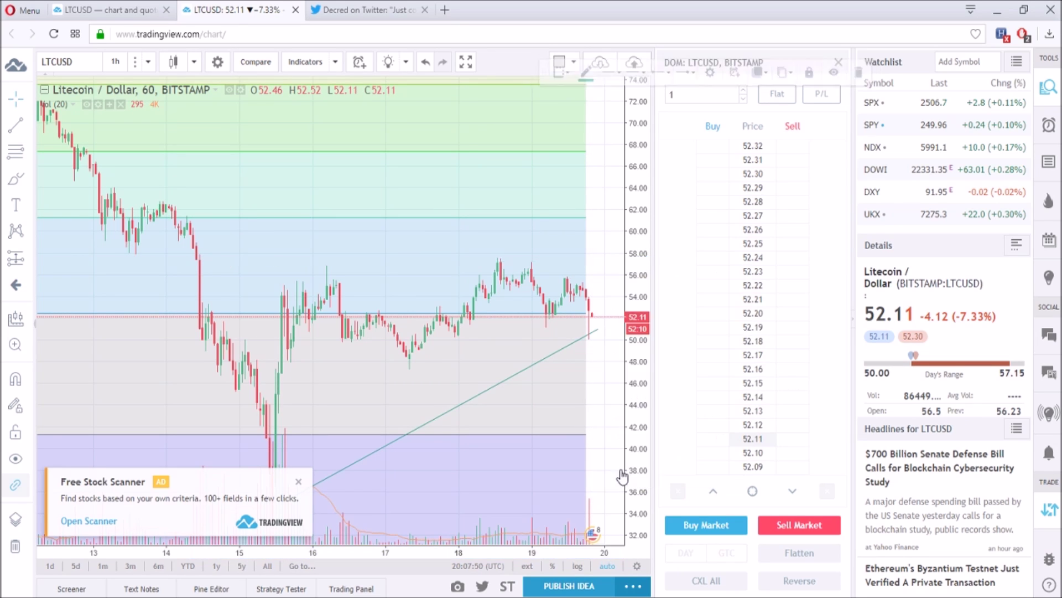
pyautogui.rightClick(538, 366)
pyautogui.click(580, 576)
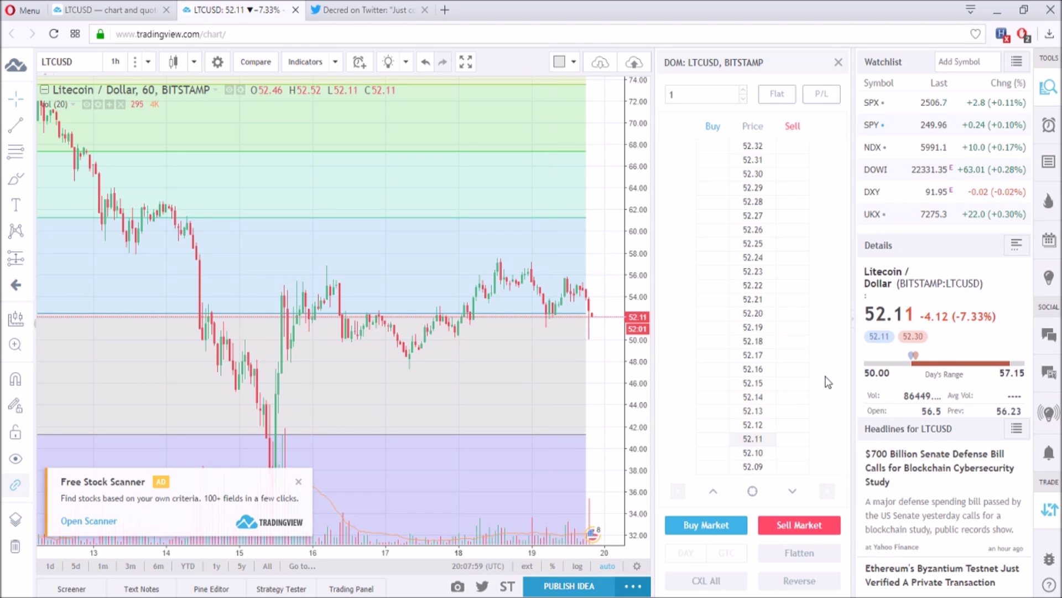
# Examine the latest hourly Litecoin candles and their wick around the 0.786 Fibonacci level, close up and against the wider decline
pyautogui.scroll(5, 541, 344)
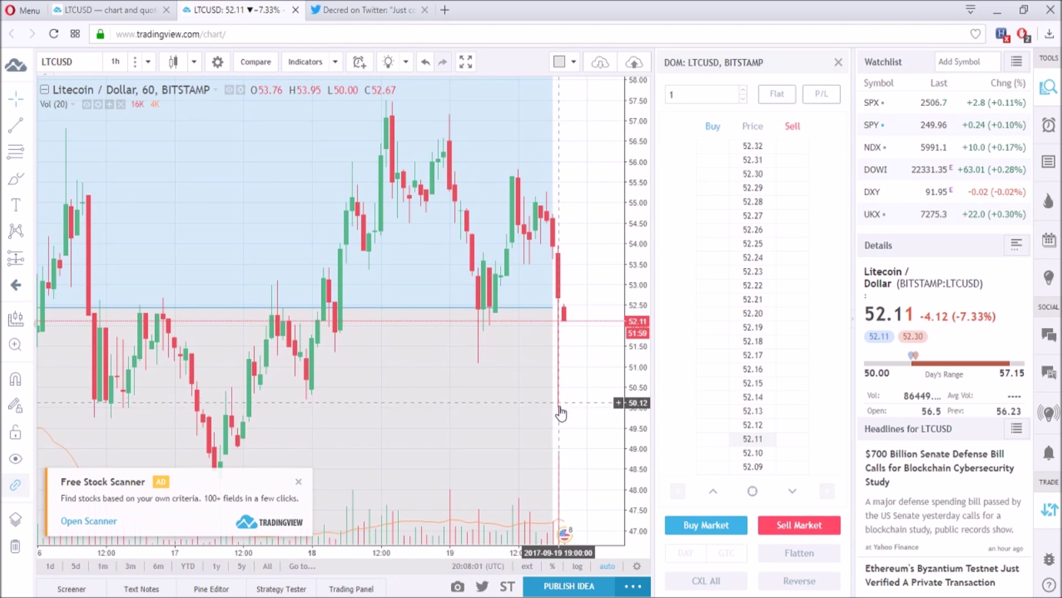
pyautogui.scroll(-5, 563, 405)
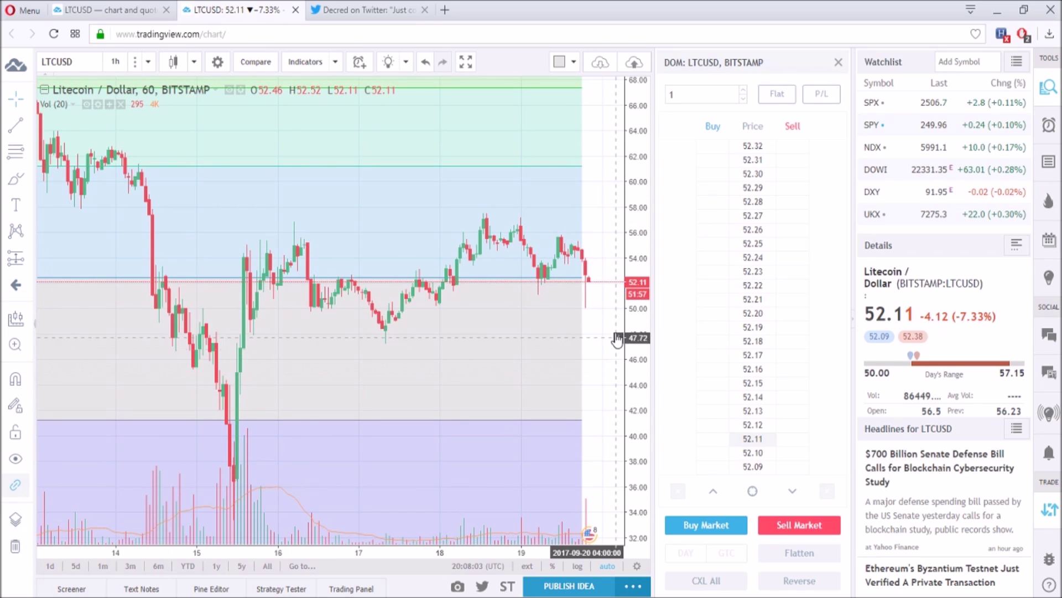
pyautogui.scroll(5, 577, 274)
pyautogui.scroll(2, 576, 275)
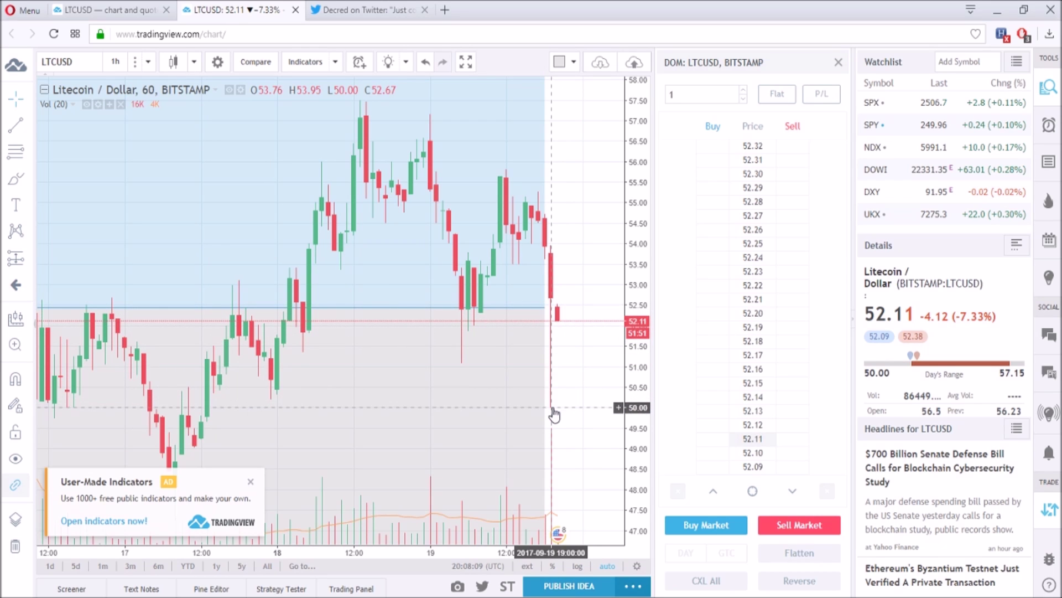
pyautogui.scroll(-2, 558, 421)
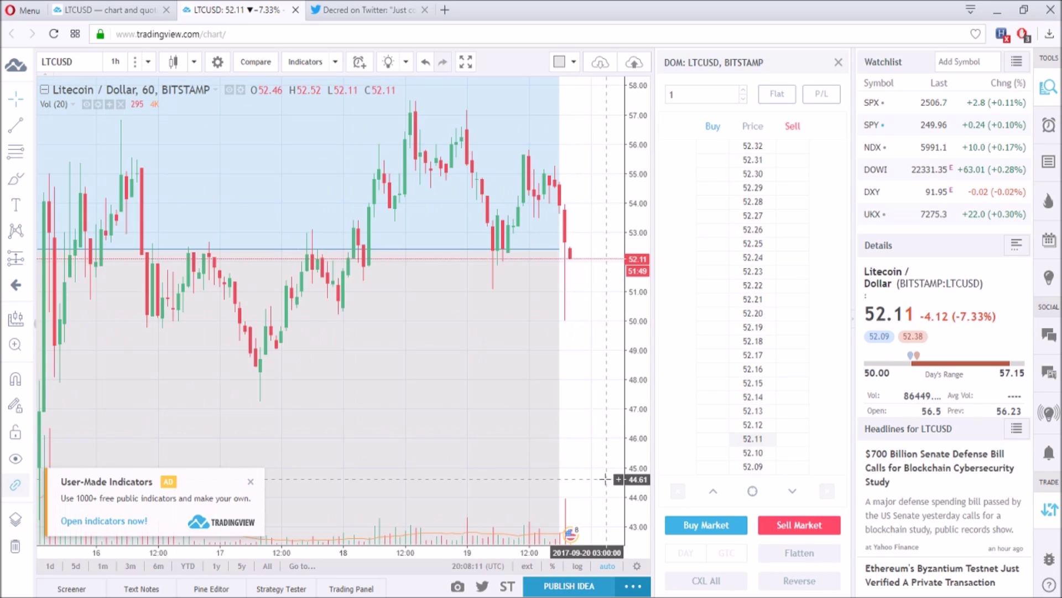
pyautogui.scroll(-2, 604, 479)
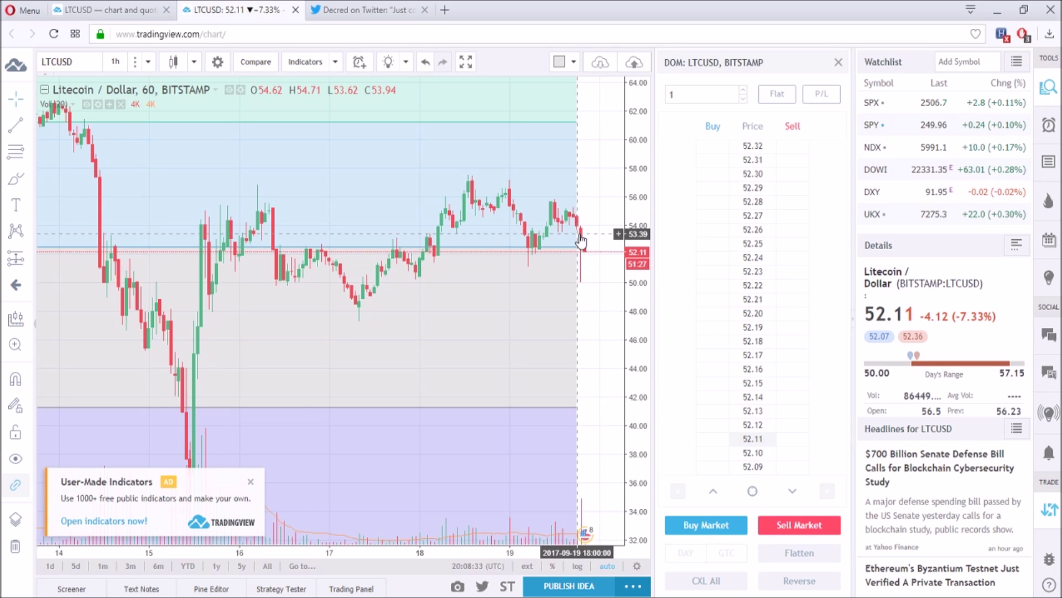
pyautogui.scroll(1, 581, 241)
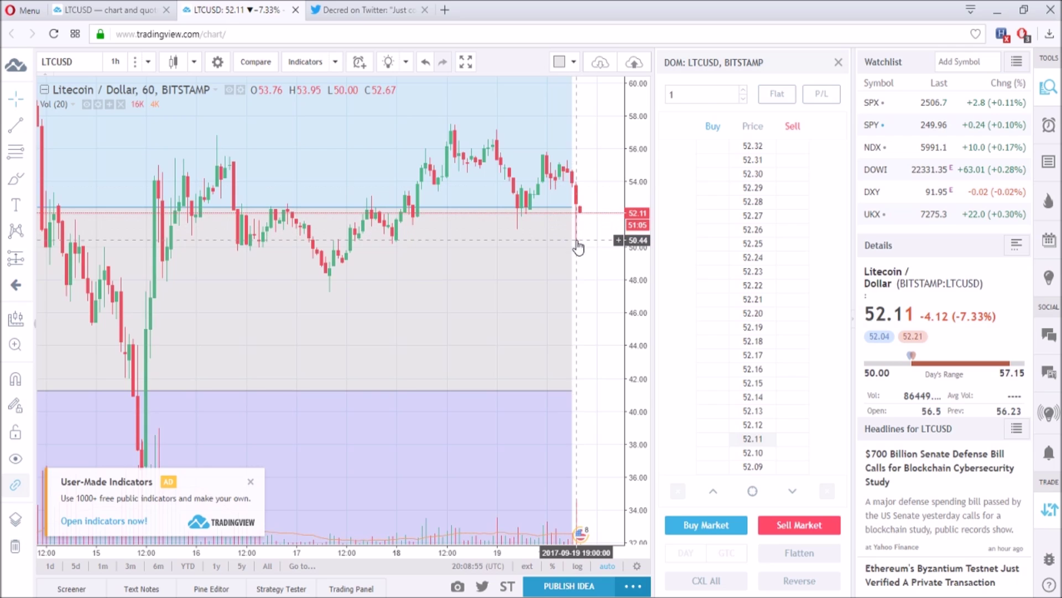
pyautogui.scroll(-2, 536, 186)
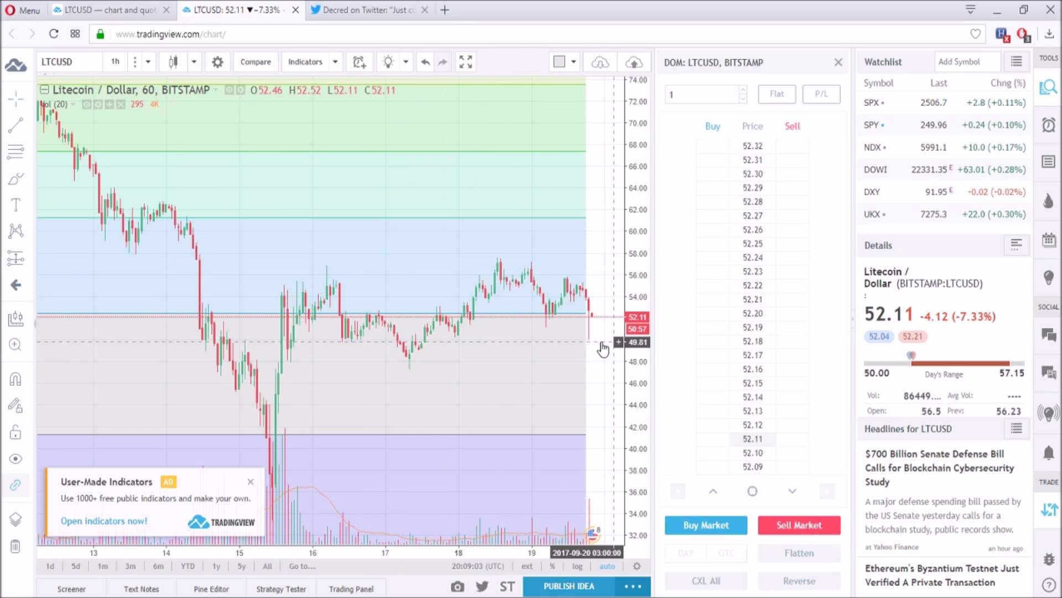
pyautogui.scroll(-5, 591, 317)
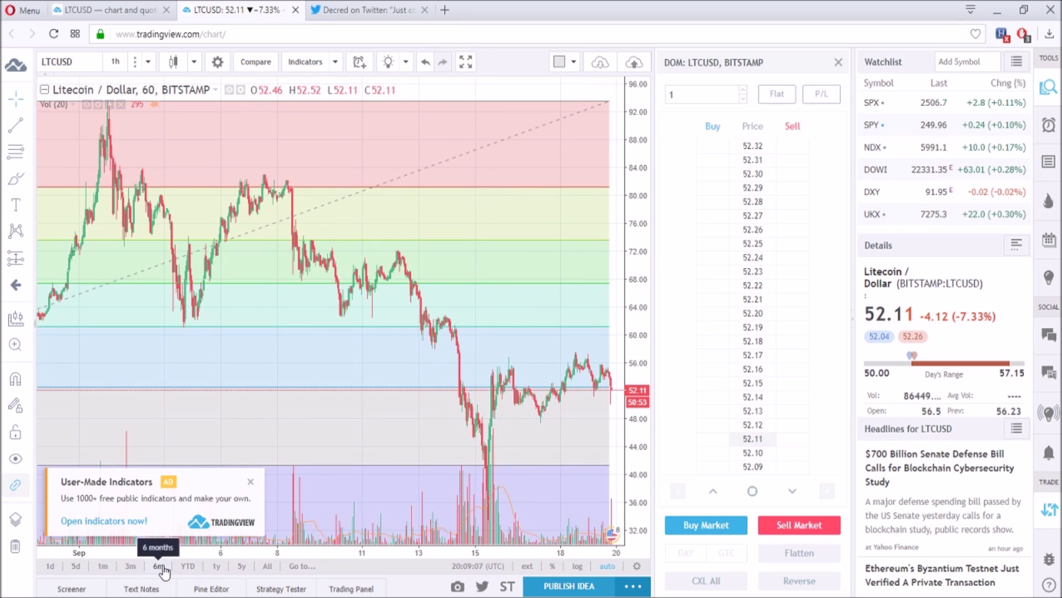
# Show the year-to-date range with daily candles, focused on the Fibonacci retracement area
pyautogui.click(160, 565)
pyautogui.click(188, 566)
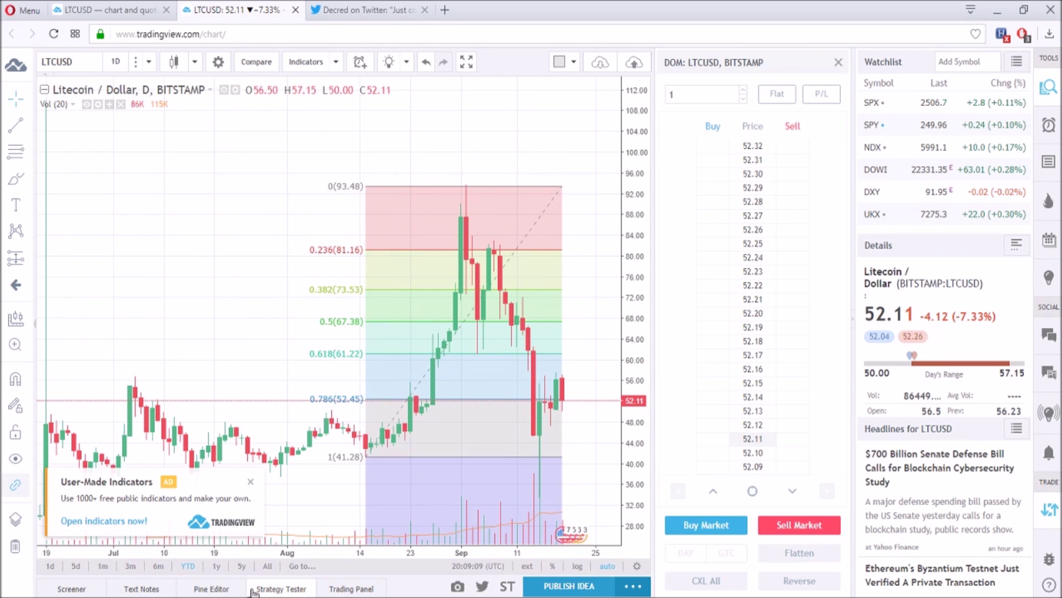
pyautogui.scroll(4, 501, 292)
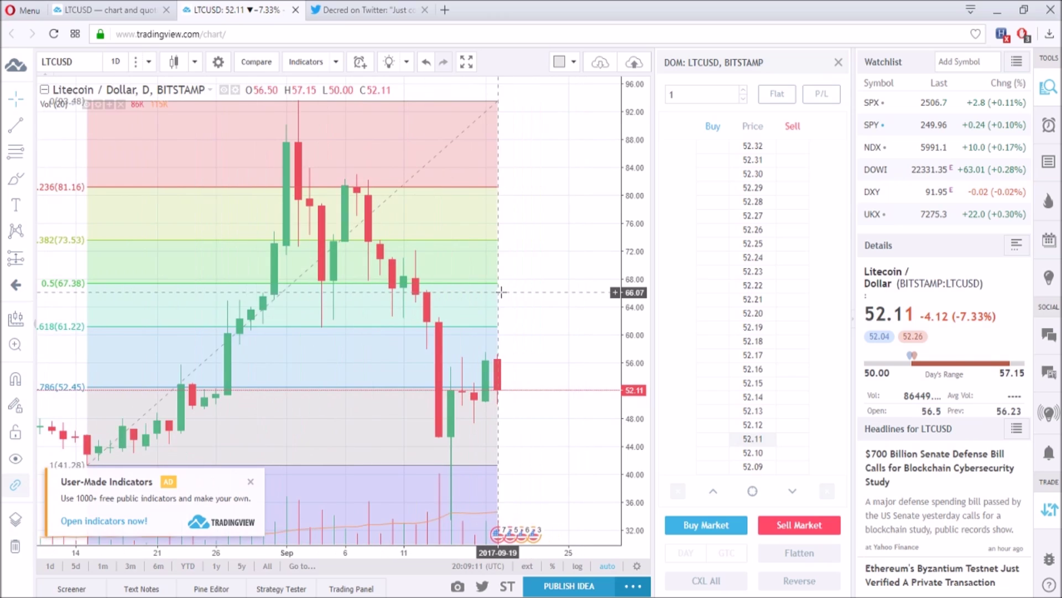
pyautogui.scroll(3, 502, 291)
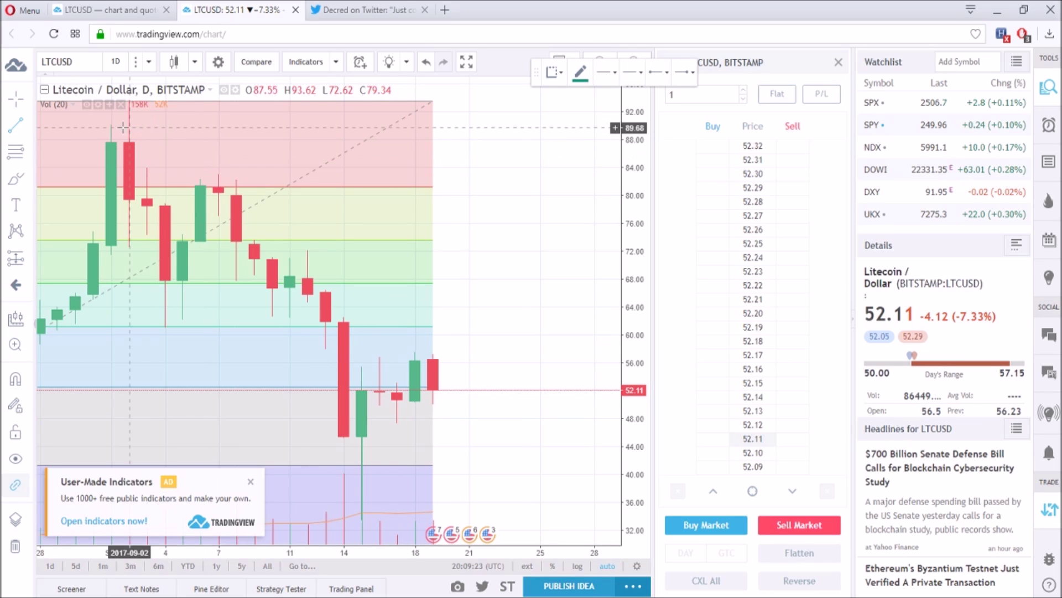
# Draw a descending trend line from the 2 September peak at about 93.68 to about 57.78 on 19 September
pyautogui.moveTo(134, 122)
pyautogui.mouseDown()
pyautogui.moveTo(89, 119)
pyautogui.moveTo(297, 105)
pyautogui.mouseUp()
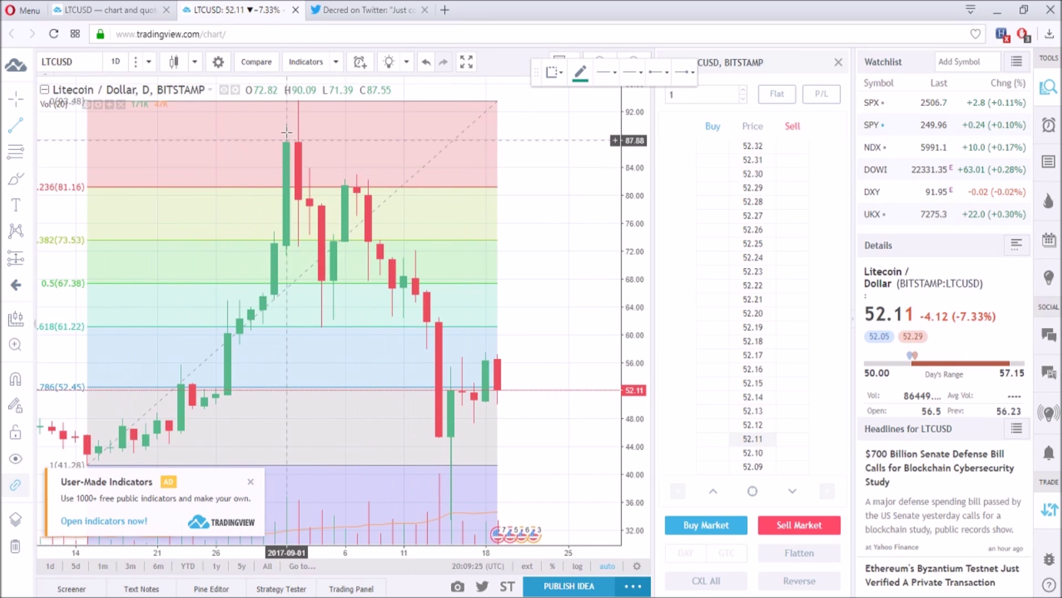
pyautogui.click(299, 100)
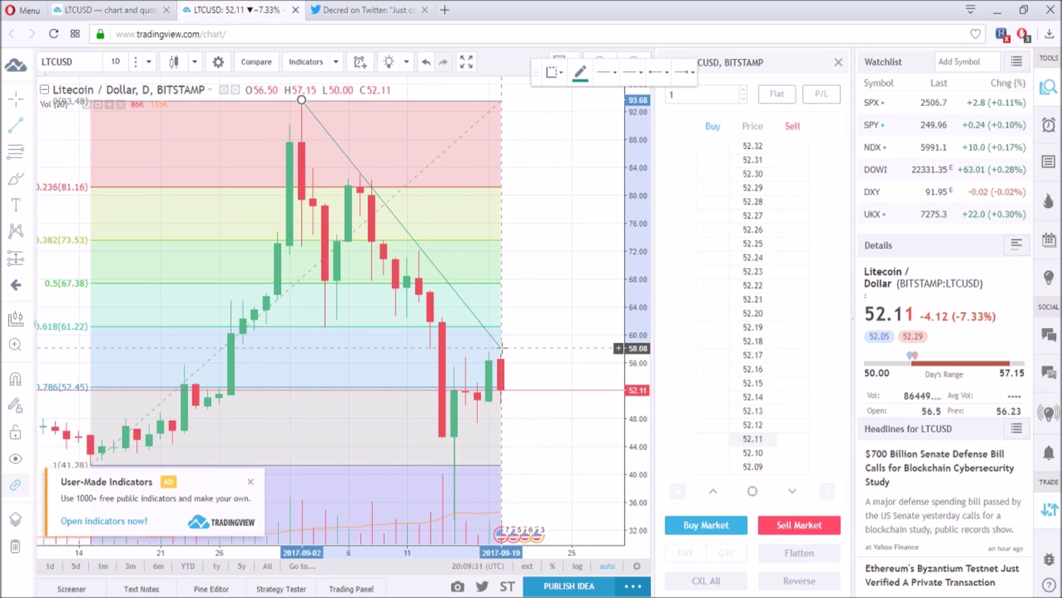
pyautogui.click(501, 352)
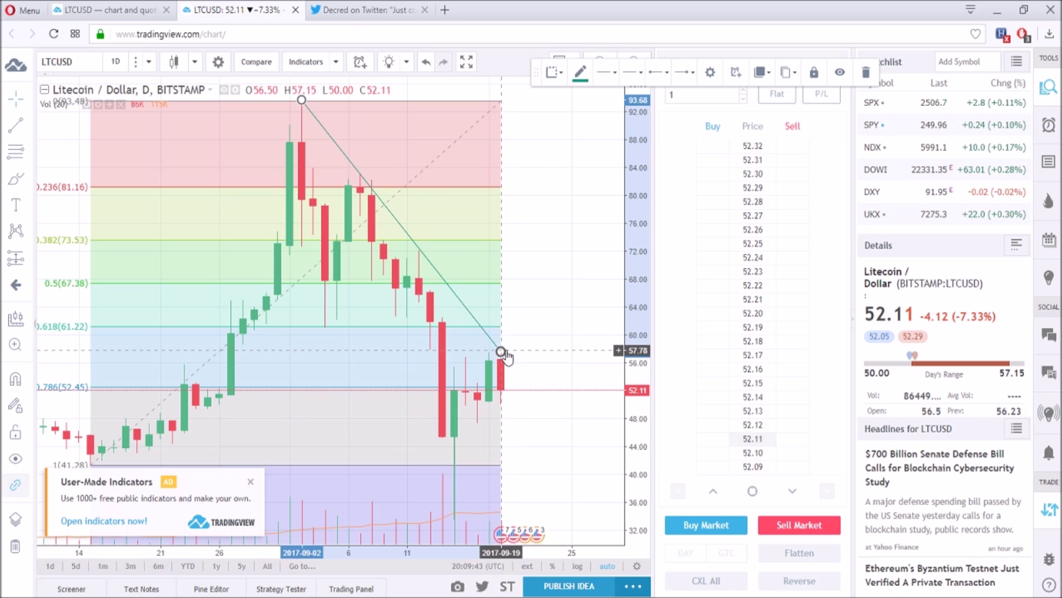
pyautogui.moveTo(502, 351)
pyautogui.mouseDown()
pyautogui.moveTo(534, 369)
pyautogui.moveTo(597, 465)
pyautogui.moveTo(539, 413)
pyautogui.moveTo(501, 351)
pyautogui.mouseUp()
pyautogui.scroll(-1, 527, 371)
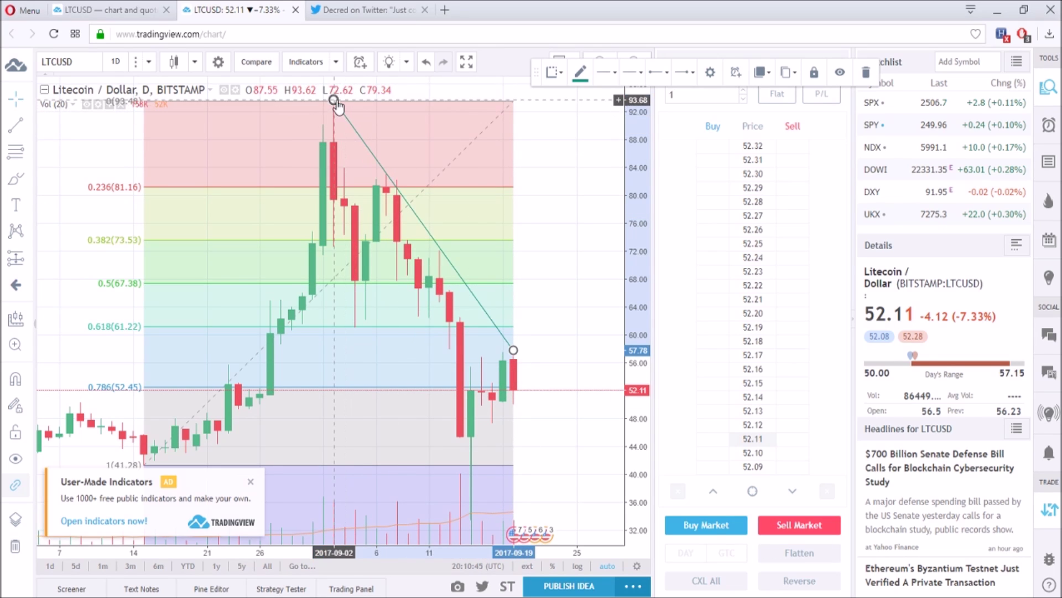
# Move the descending trend line's upper anchor down toward its lower end and remove the line from the chart
pyautogui.moveTo(333, 100); pyautogui.dragTo(440, 240)
pyautogui.rightClick(513, 343)
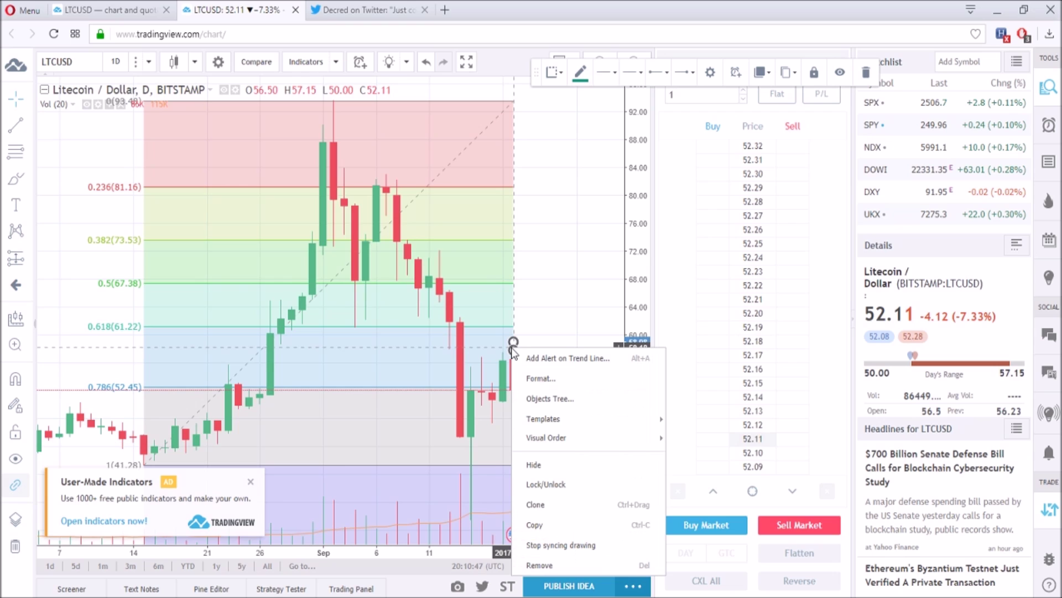
pyautogui.click(561, 550)
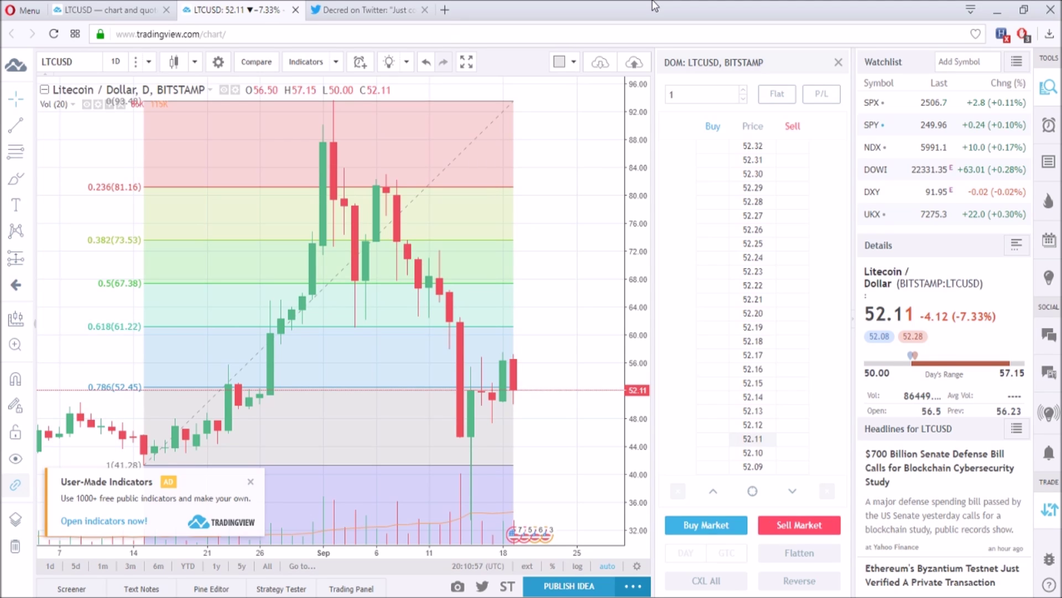
# Read the Decred tweet about the DCR–LTC atomic swap on Twitter, and recenter the LTCUSD order ladder in TradingView on the current price
pyautogui.click(362, 11)
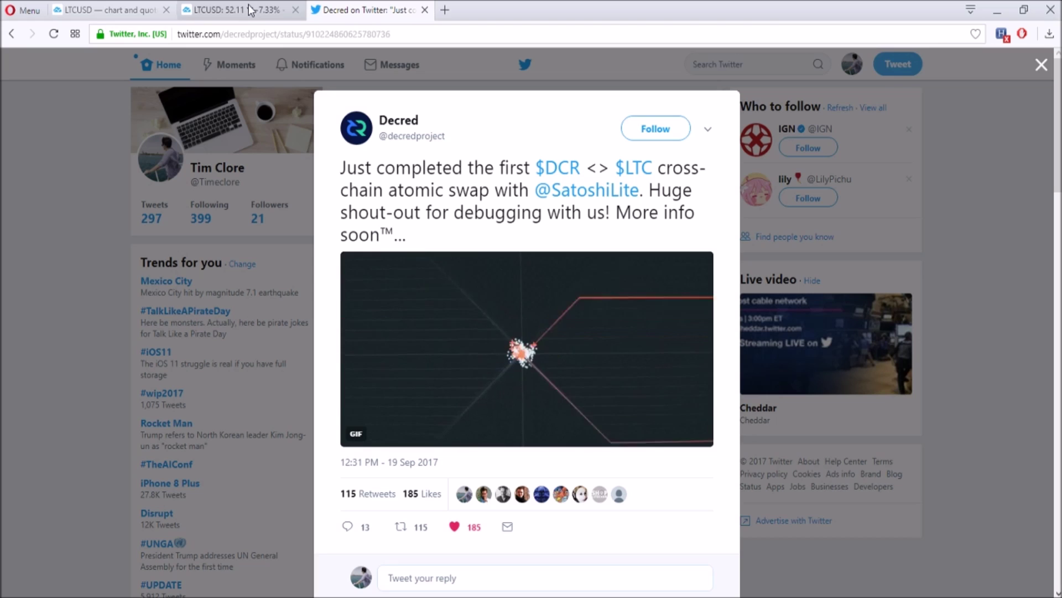
pyautogui.click(281, 11)
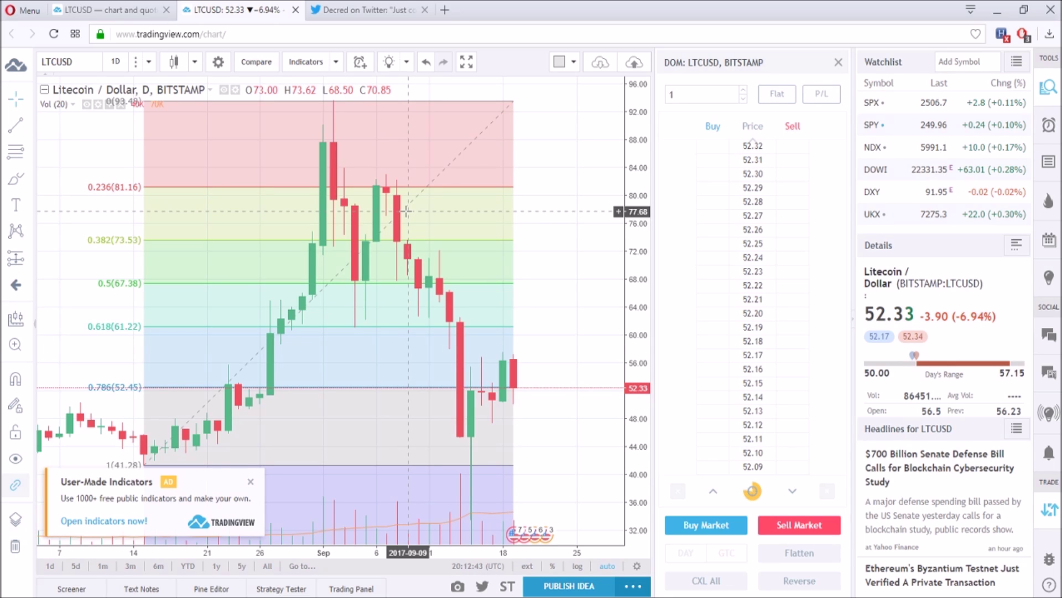
pyautogui.click(752, 491)
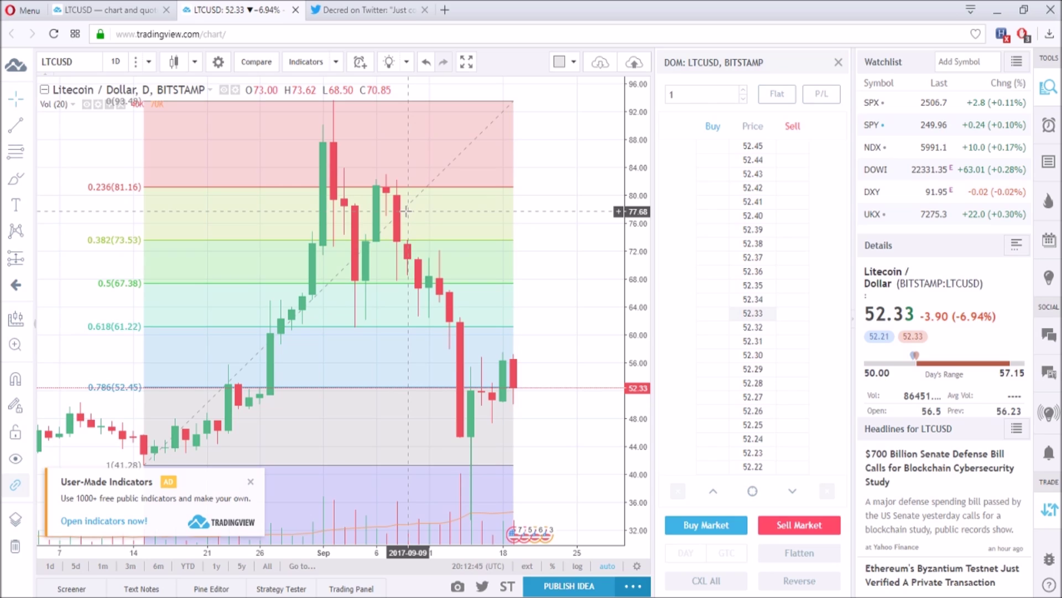